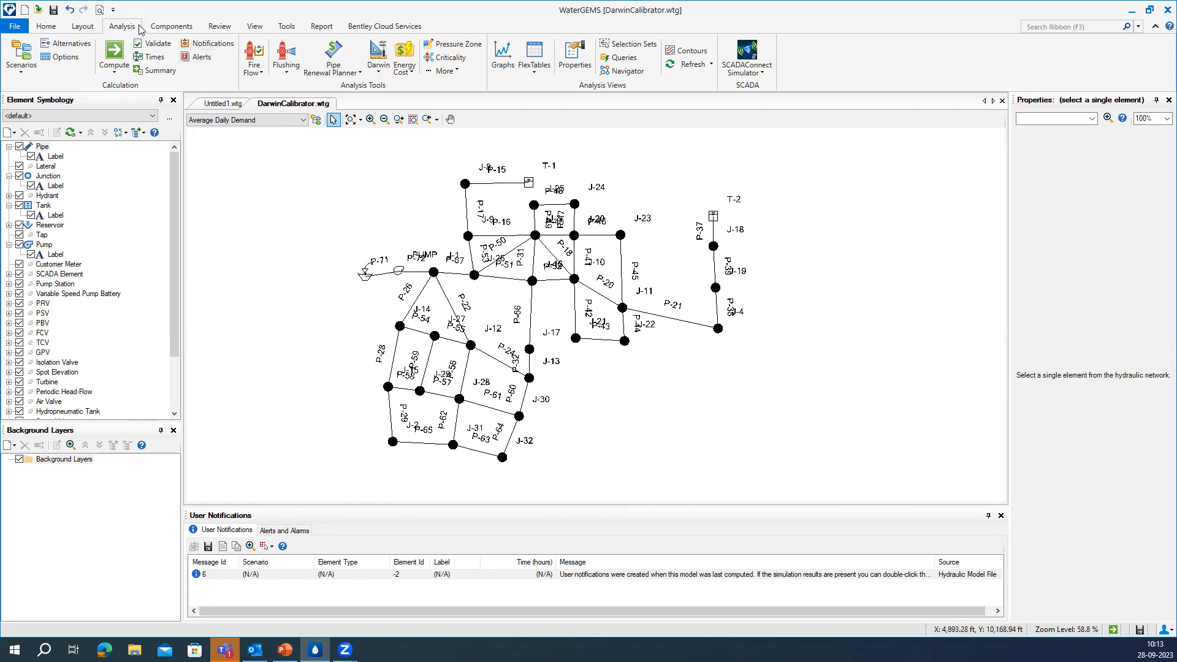
Open Darwin Calibrator and show the demand groups of New Calibration Study - 1
{"action": "left_click", "coordinate": [379, 72]}
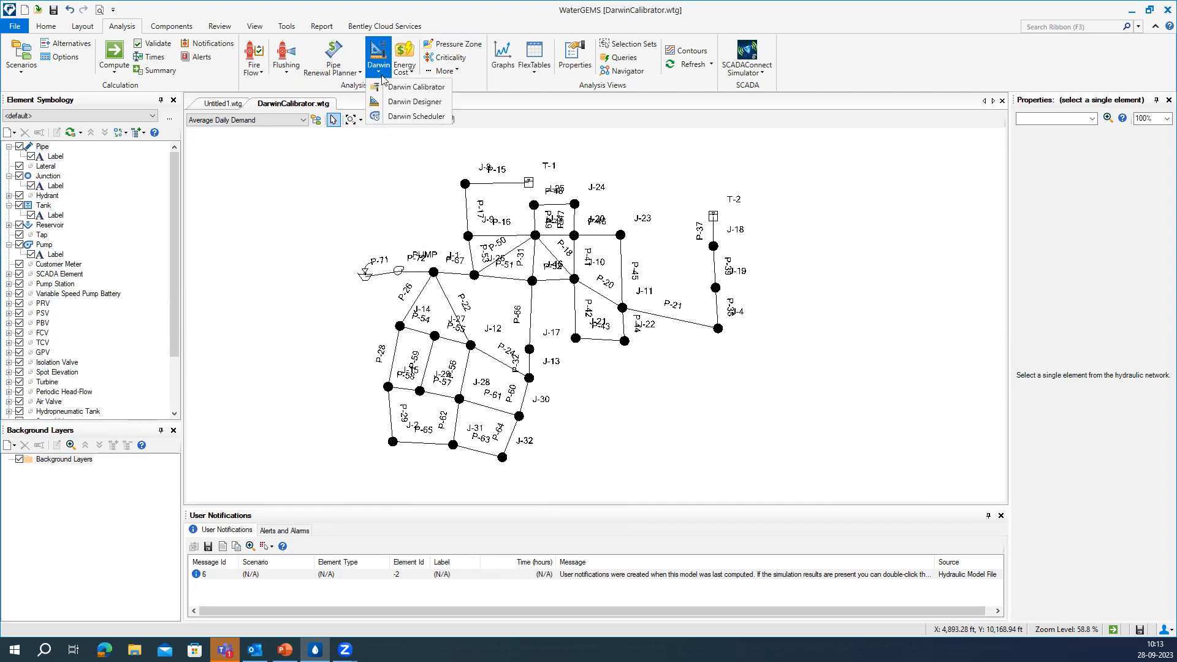
{"action": "left_click", "coordinate": [417, 88]}
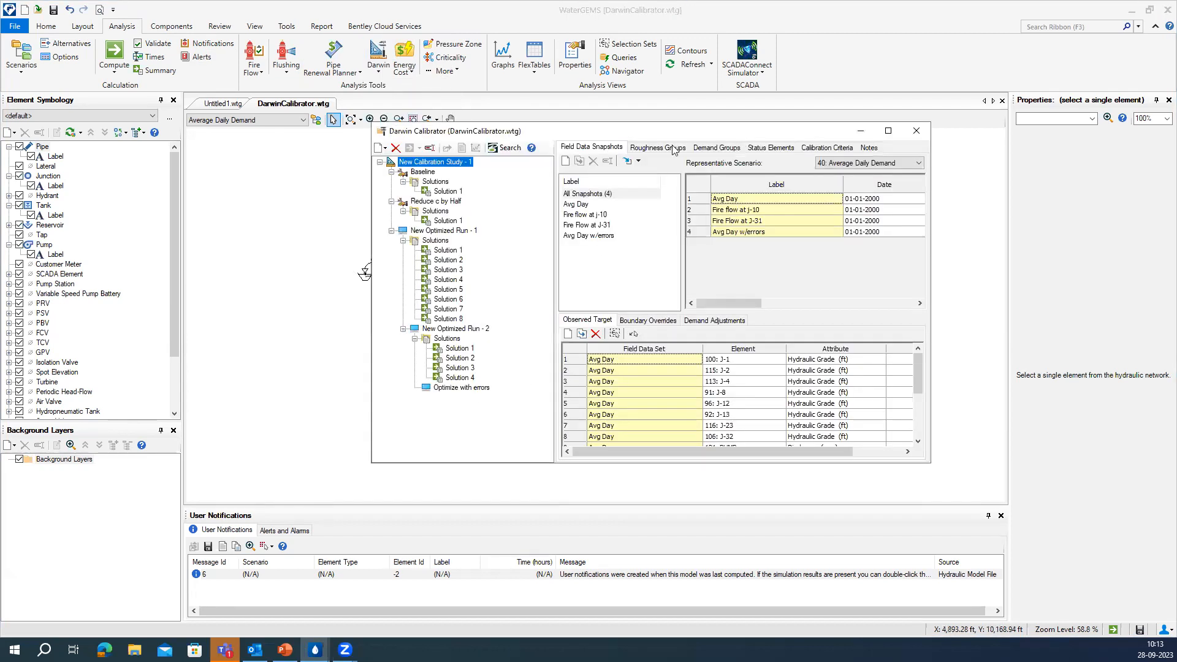
{"action": "left_click", "coordinate": [382, 148]}
{"action": "left_click", "coordinate": [385, 149]}
{"action": "left_click", "coordinate": [385, 149]}
{"action": "left_click", "coordinate": [386, 149]}
{"action": "left_click", "coordinate": [386, 149]}
{"action": "left_click", "coordinate": [409, 162]}
{"action": "left_click", "coordinate": [728, 151]}
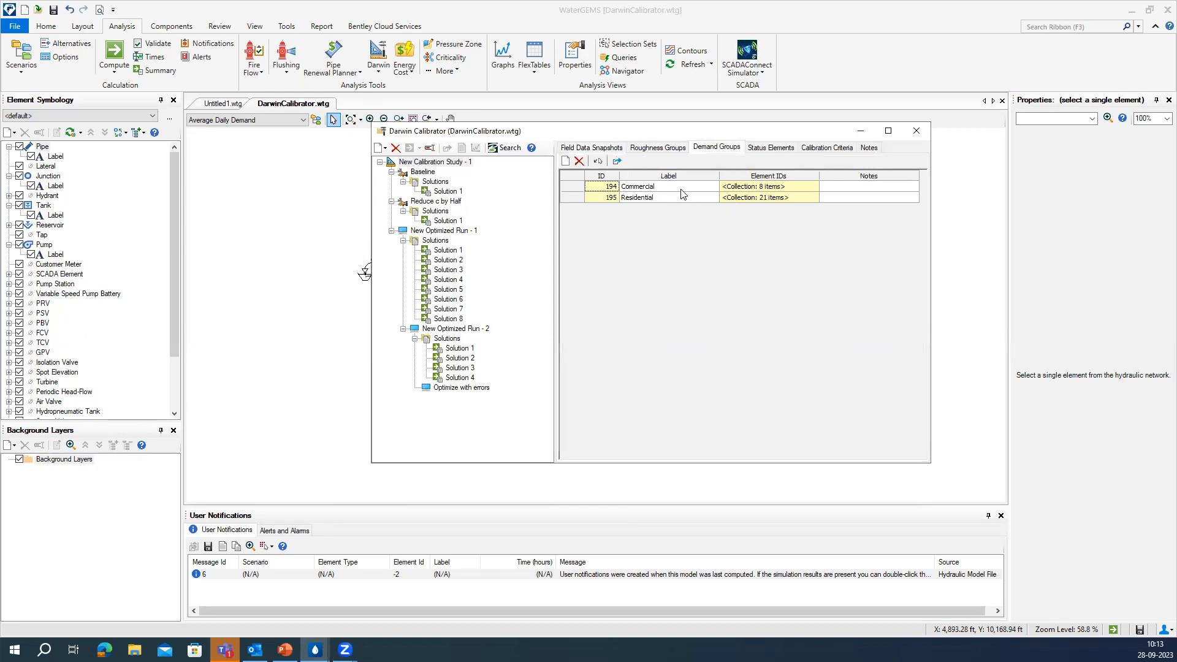
Add two new demand groups to the calibration study and delete both again
{"action": "left_click", "coordinate": [659, 204]}
{"action": "left_click", "coordinate": [566, 161]}
{"action": "left_click", "coordinate": [566, 162]}
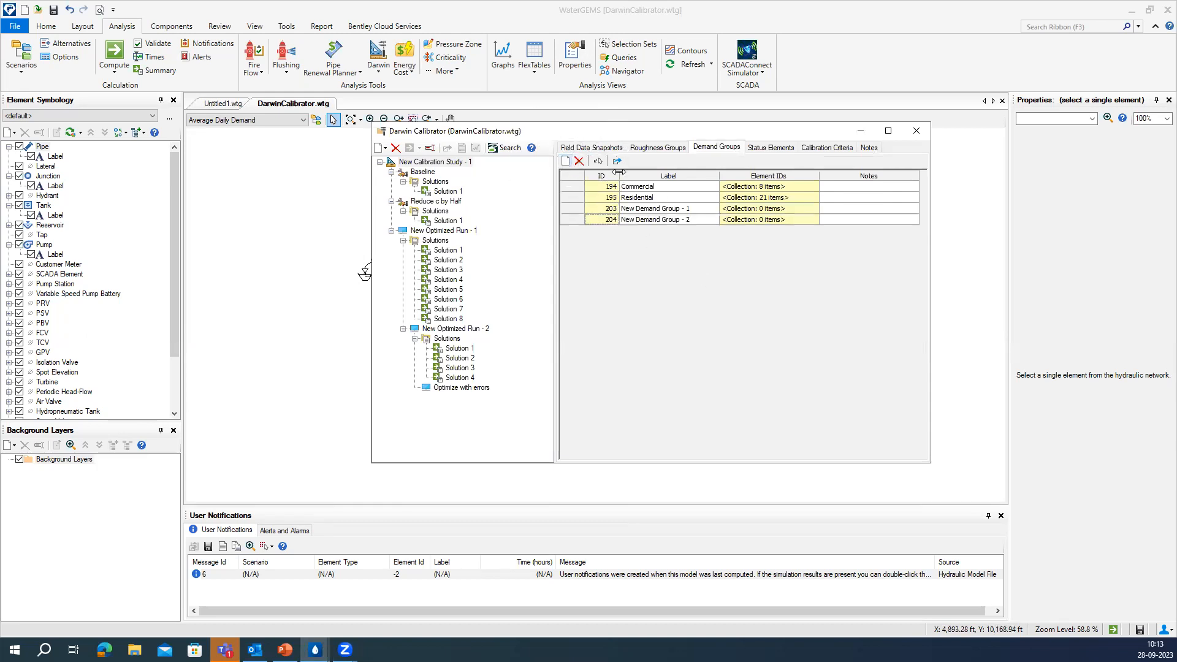
{"action": "left_click", "coordinate": [579, 162]}
{"action": "left_click", "coordinate": [579, 161]}
{"action": "key", "text": "ctrl"}
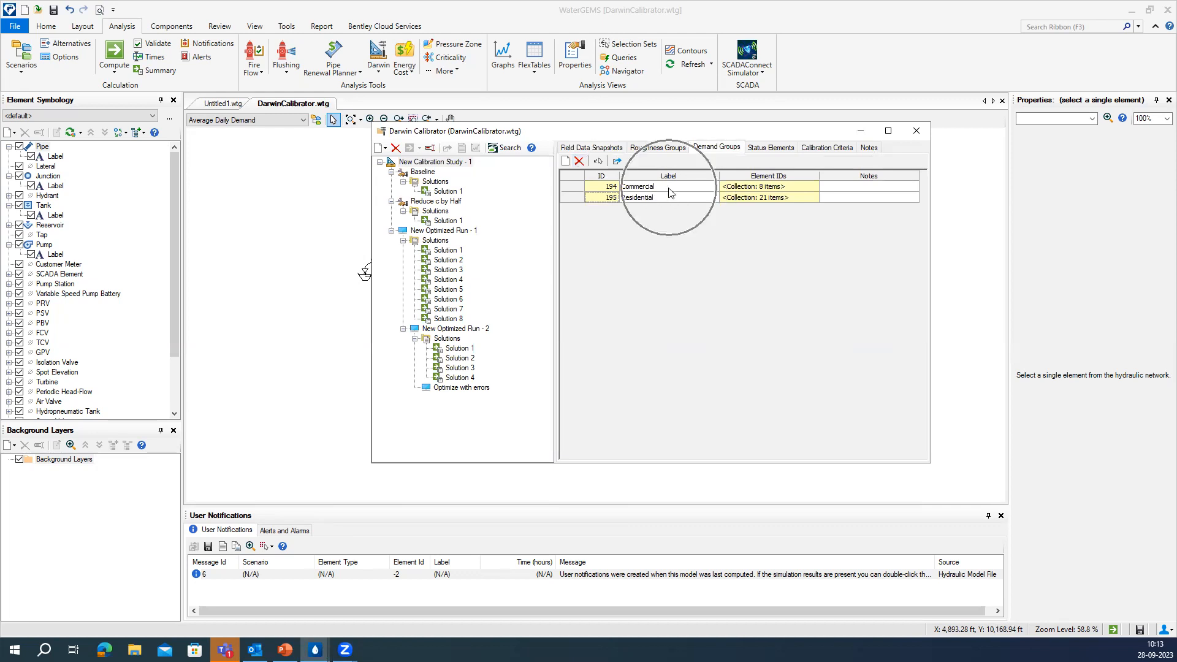
Review the junctions assigned to the Commercial demand group, both in its element collection and highlighted in the network drawing
{"action": "left_click", "coordinate": [806, 187]}
{"action": "left_click", "coordinate": [813, 187]}
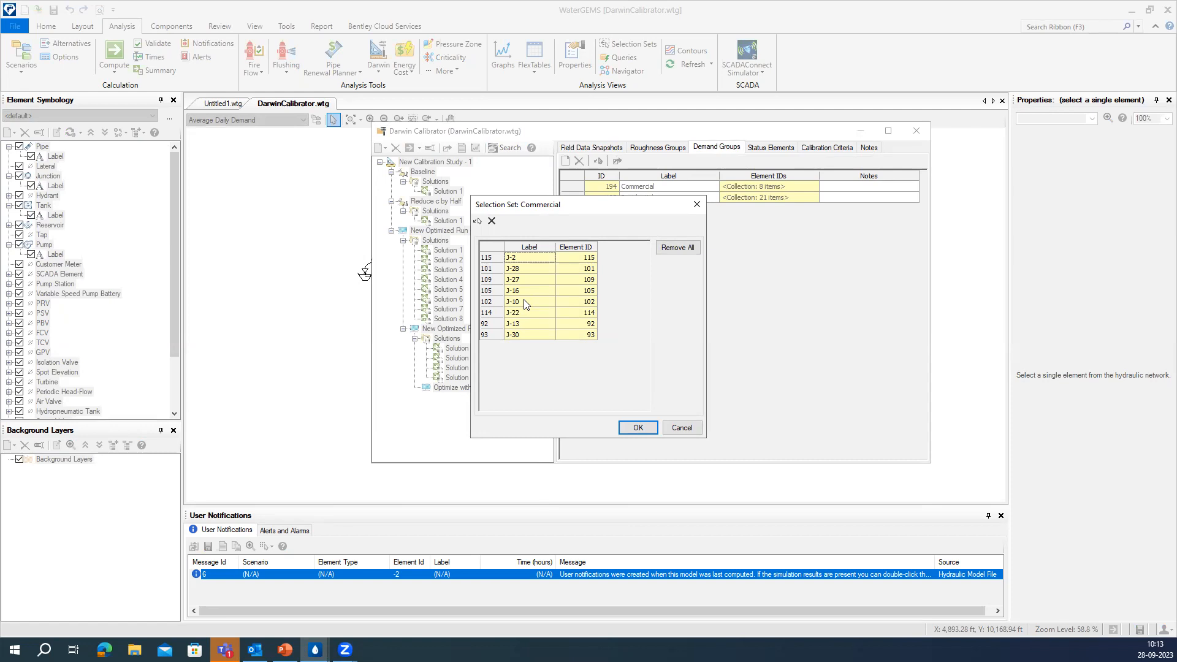
{"action": "left_click", "coordinate": [478, 222]}
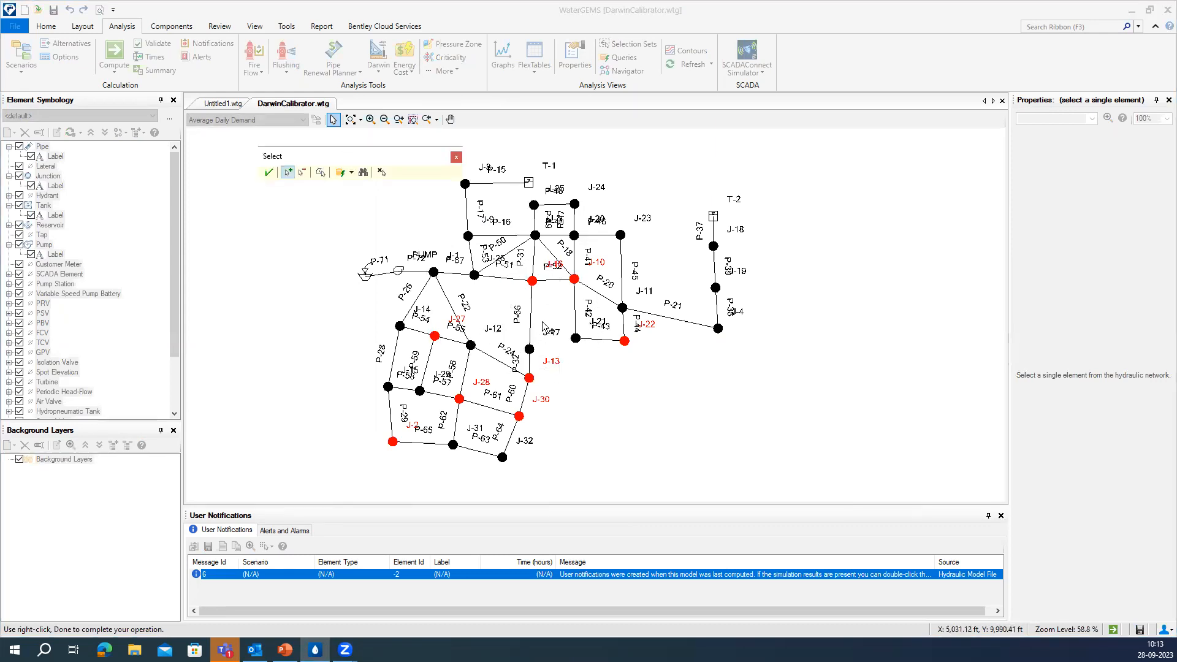
{"action": "left_click", "coordinate": [269, 173]}
{"action": "left_click", "coordinate": [638, 427]}
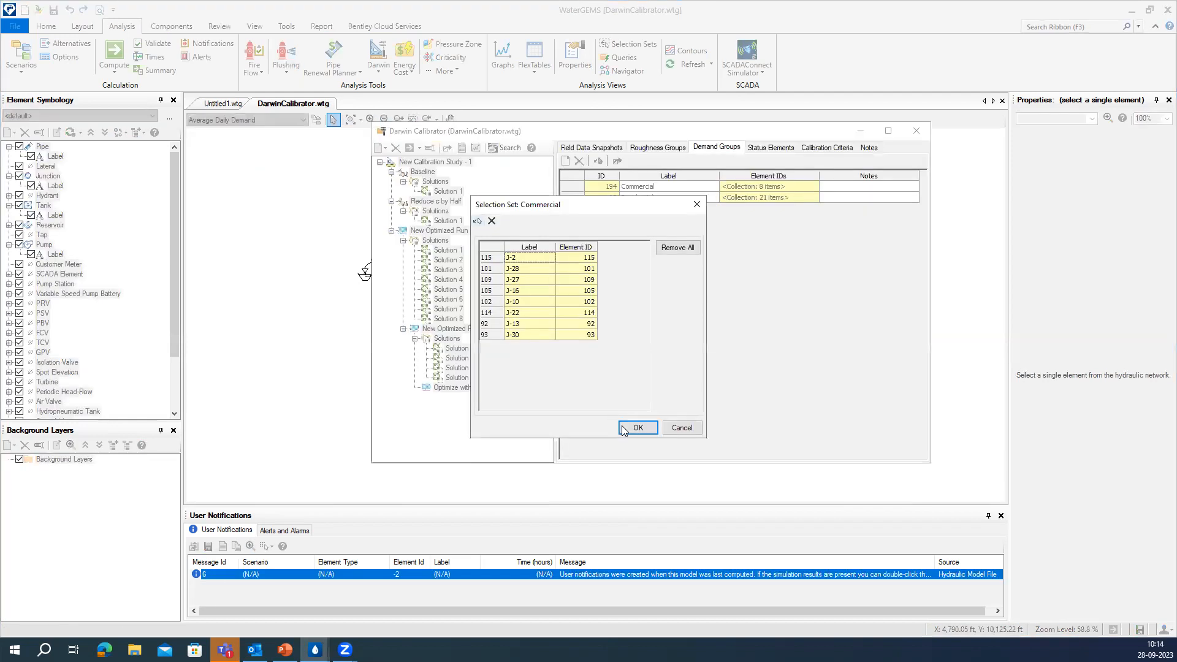
Review the junctions in the Residential demand group's element collection and move the calibrator window lower over the drawing
{"action": "left_click", "coordinate": [678, 198]}
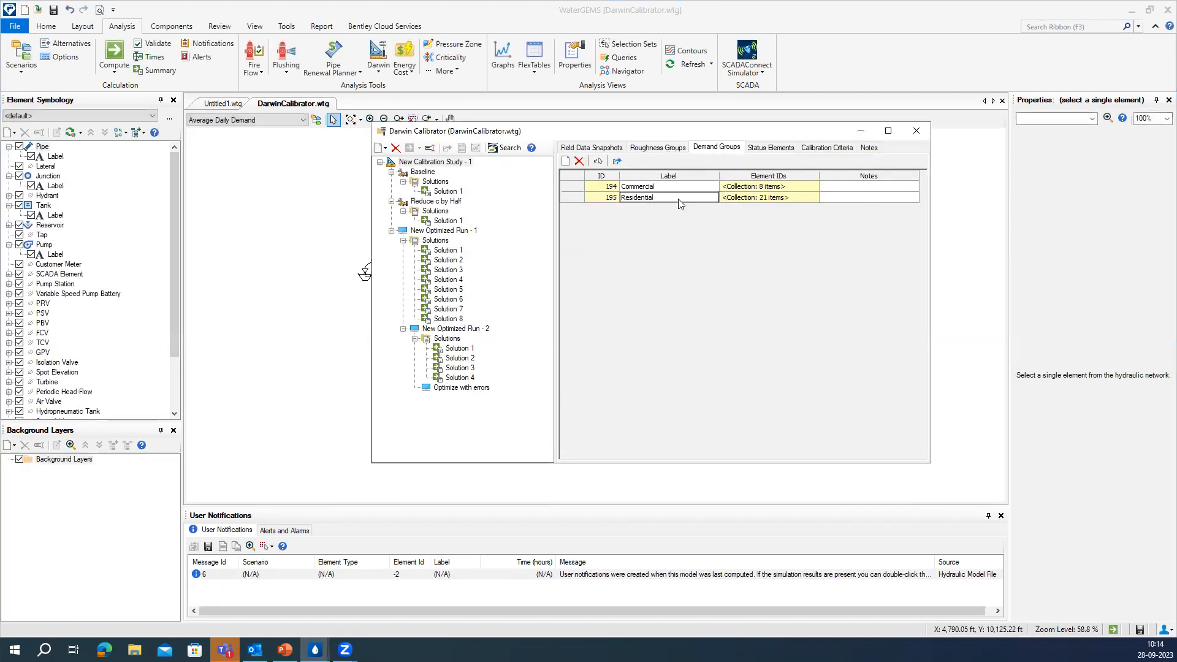
{"action": "left_click", "coordinate": [802, 200]}
{"action": "left_click", "coordinate": [810, 197]}
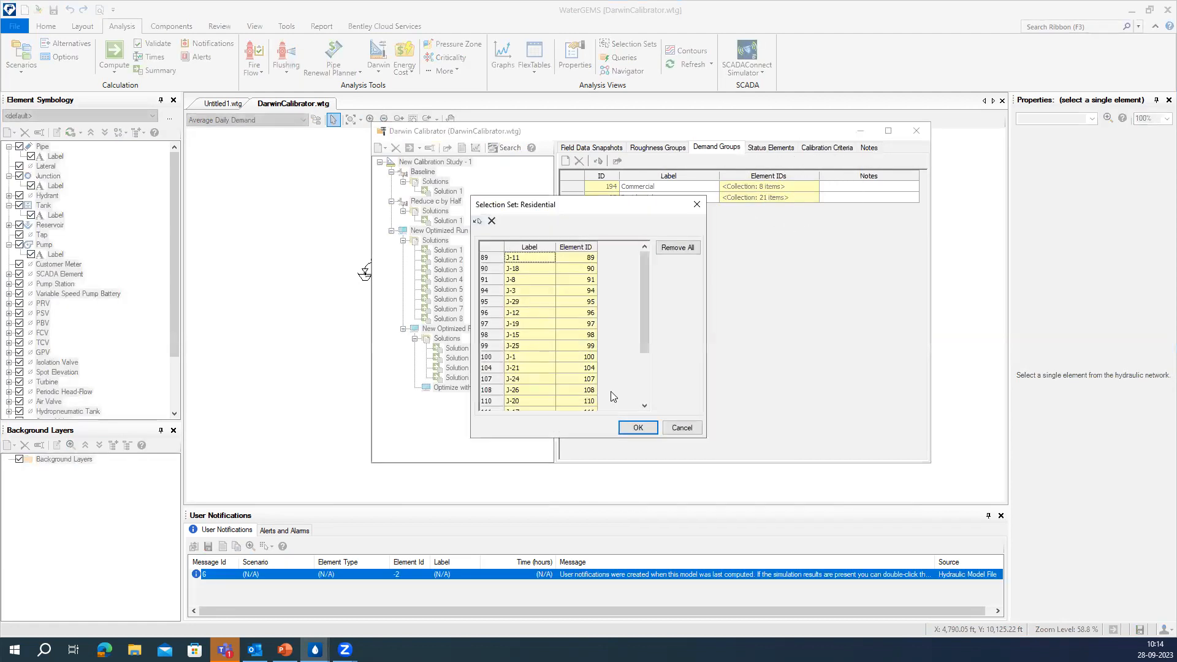
{"action": "left_click", "coordinate": [635, 428]}
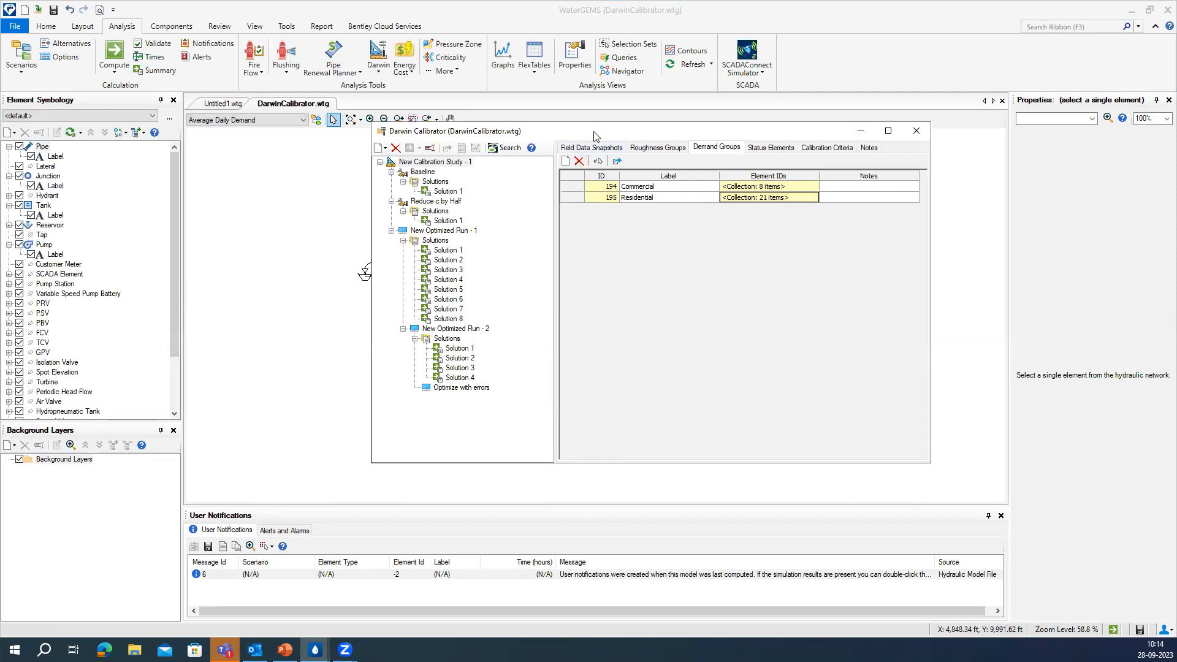
{"action": "left_click_drag", "start_coordinate": [594, 136], "coordinate": [614, 203]}
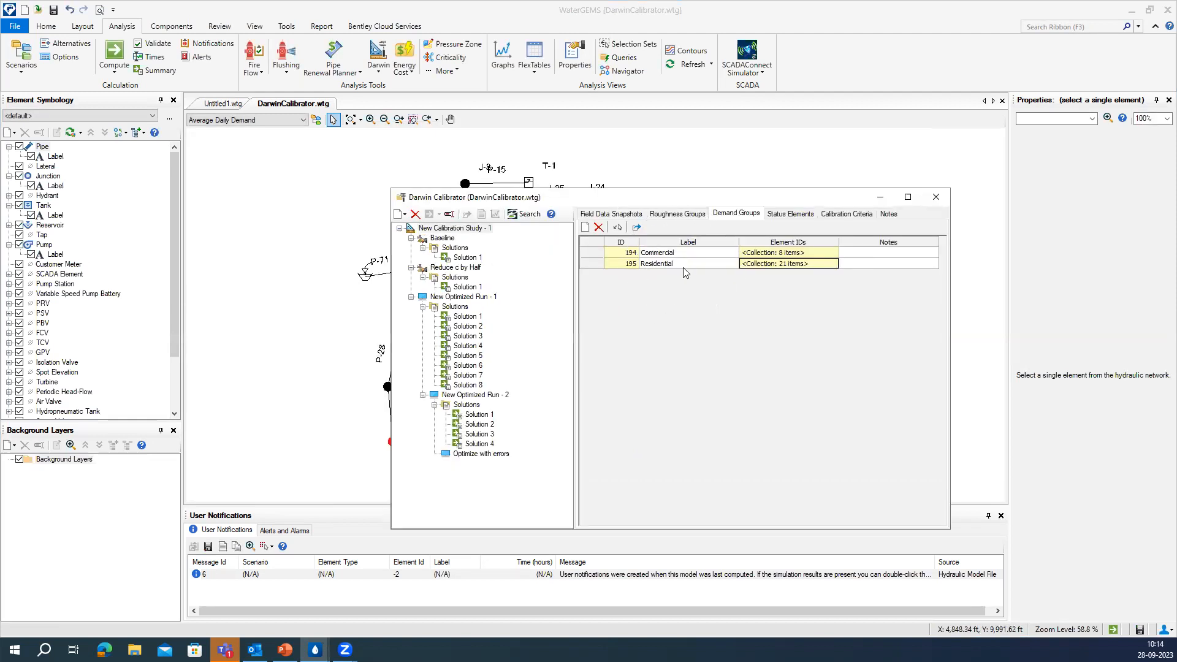
Examine which new study and run types can be created from New Calibration Study - 1 and New Optimized Run - 1
{"action": "left_click", "coordinate": [692, 268]}
{"action": "left_click", "coordinate": [453, 301]}
{"action": "right_click", "coordinate": [440, 230]}
{"action": "mouse_move", "coordinate": [490, 239]}
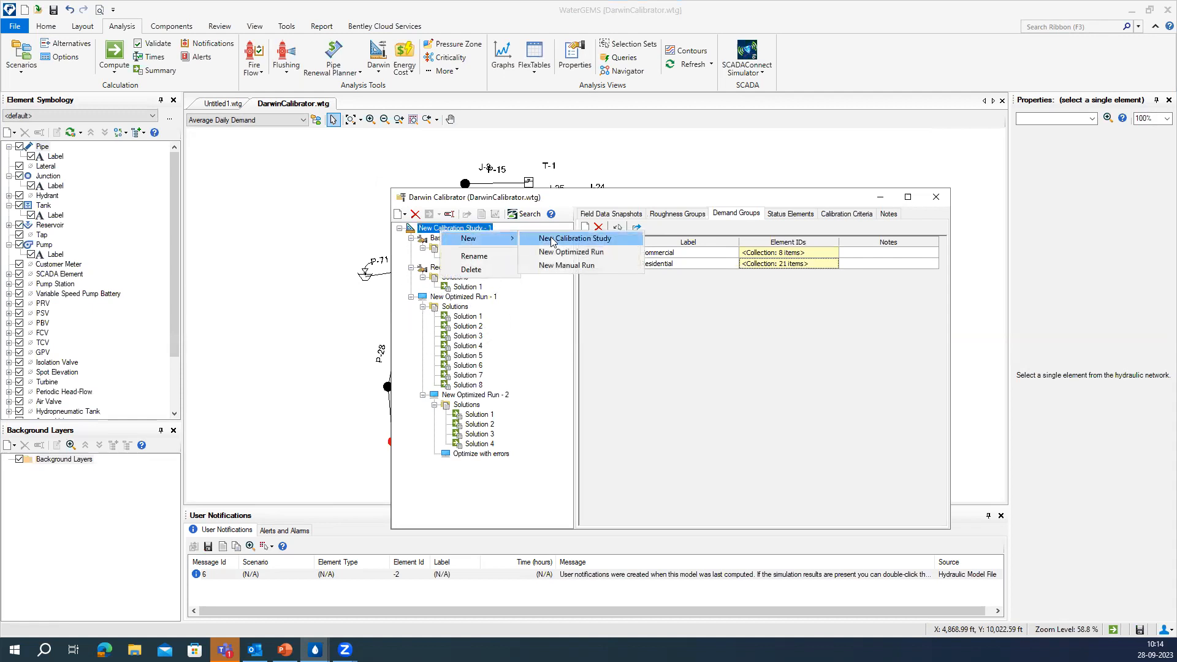
{"action": "left_click", "coordinate": [453, 297]}
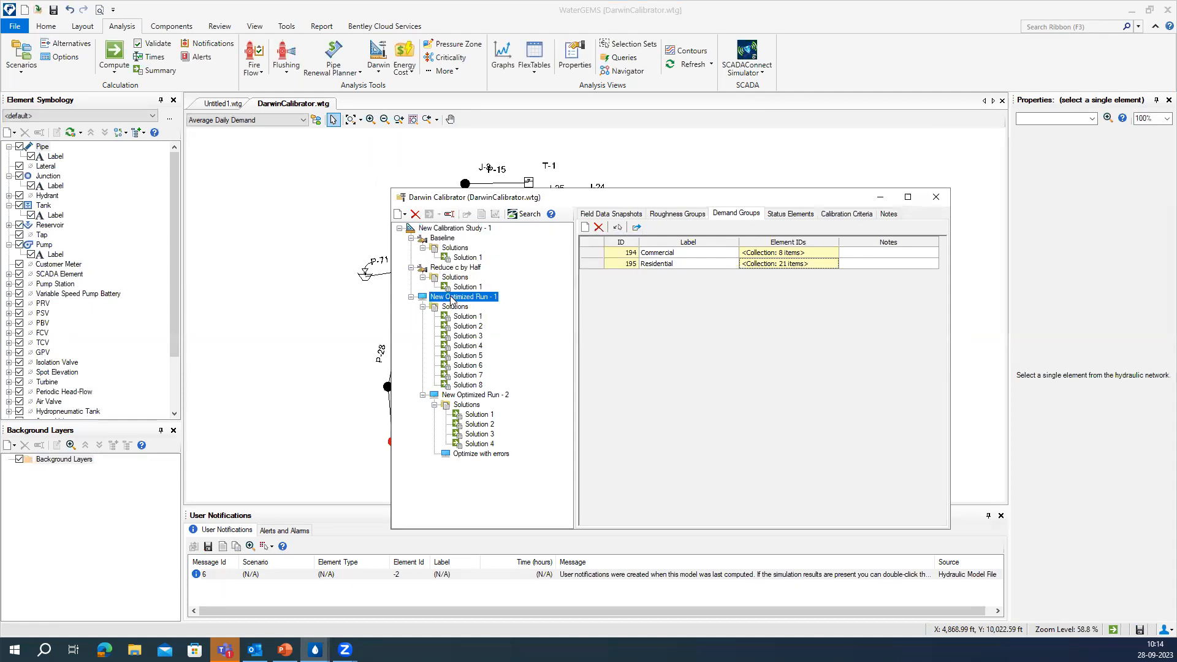
{"action": "right_click", "coordinate": [452, 298]}
{"action": "mouse_move", "coordinate": [503, 306]}
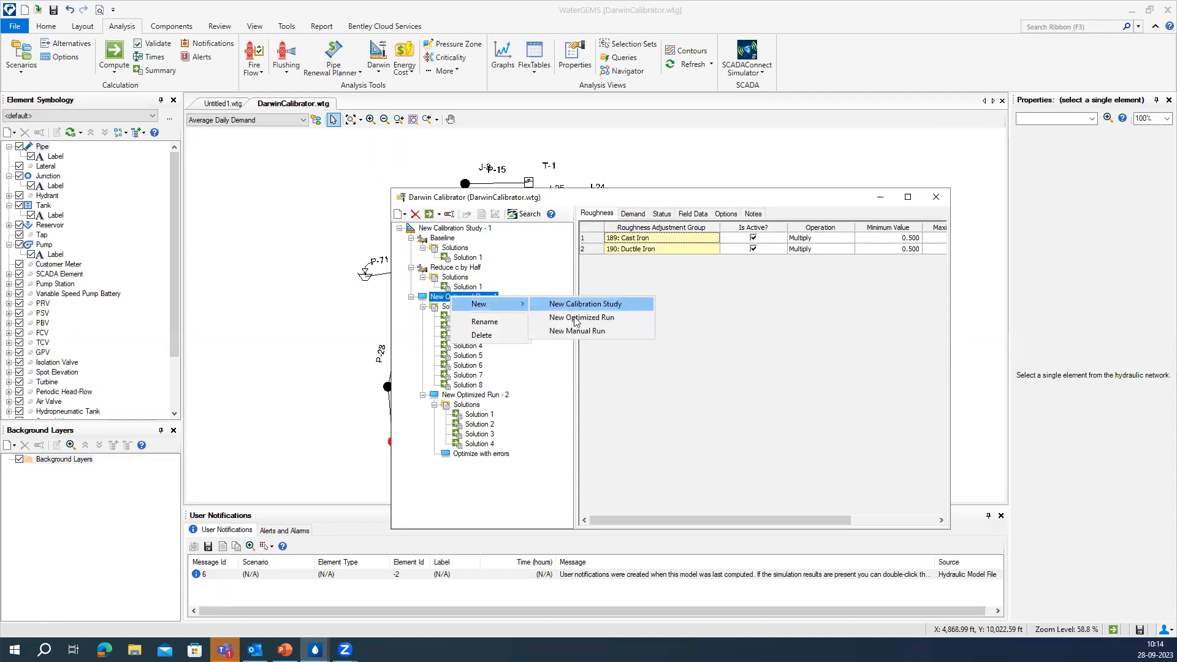
{"action": "left_click", "coordinate": [541, 387]}
{"action": "key", "text": "ctrl"}
{"action": "key", "text": "ctrl"}
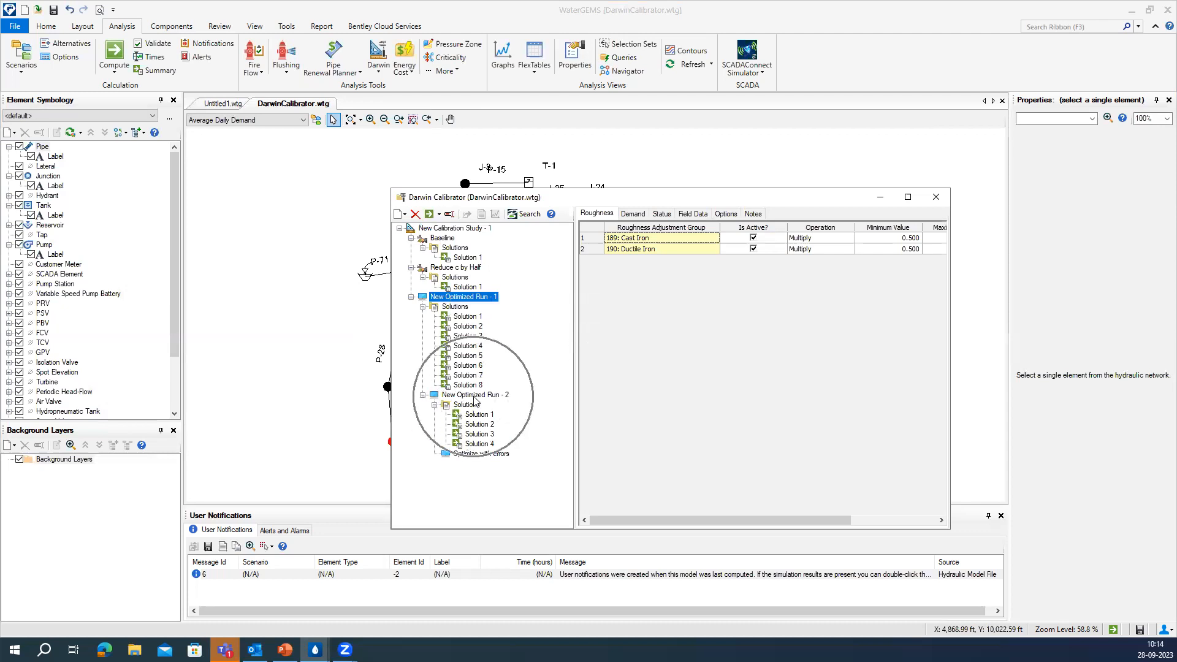
Examine the roughness and demand adjustment settings of New Optimized Run - 2, including the demand multiplier limits and increment
{"action": "left_click", "coordinate": [474, 397]}
{"action": "left_click", "coordinate": [475, 398]}
{"action": "left_click", "coordinate": [514, 425]}
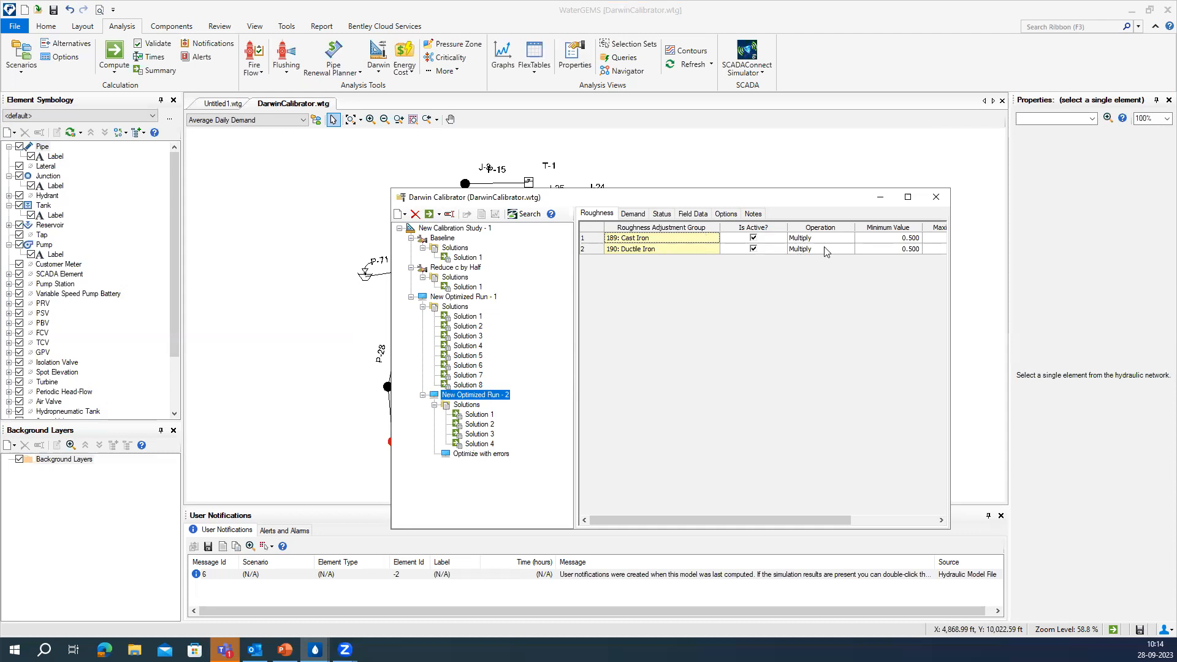
{"action": "left_click", "coordinate": [643, 217]}
{"action": "left_click_drag", "start_coordinate": [718, 517], "coordinate": [817, 517]}
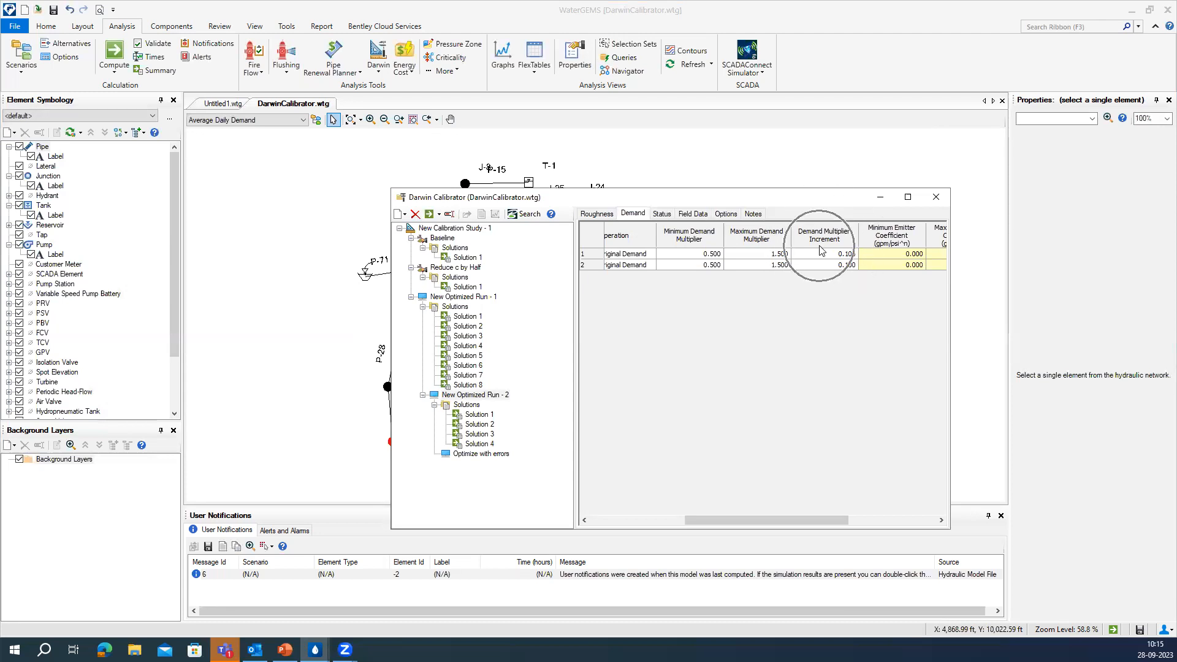
Review the optimization options of New Optimized Run - 2, including the number of solutions to keep
{"action": "left_click", "coordinate": [498, 396]}
{"action": "left_click", "coordinate": [498, 396]}
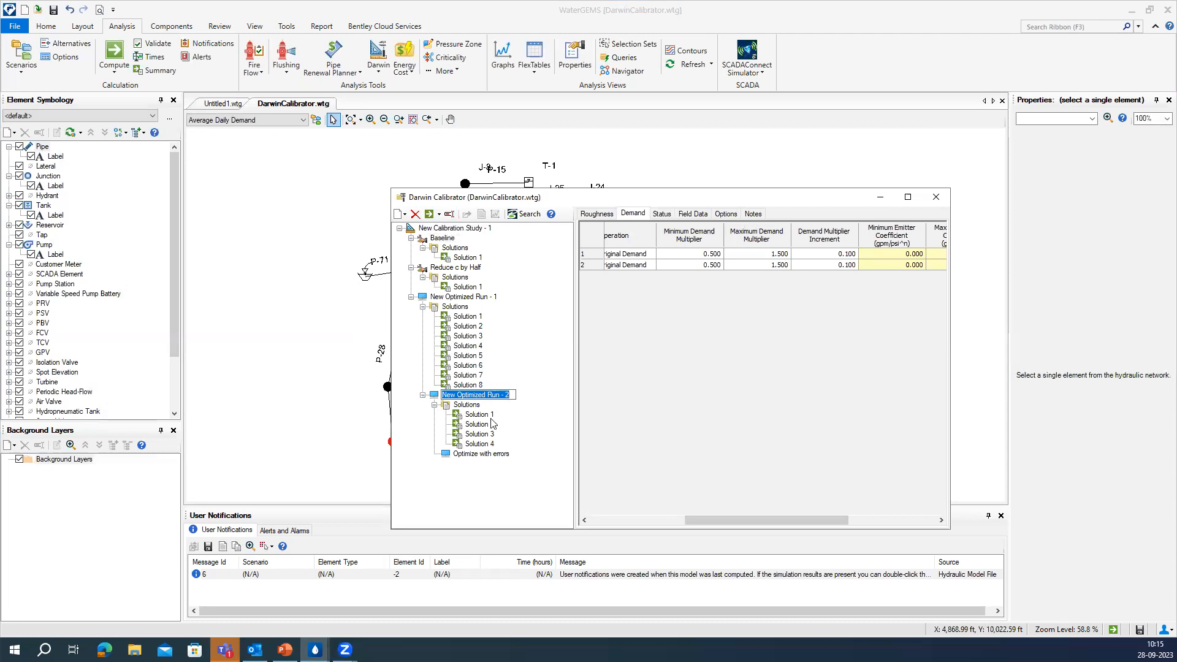
{"action": "left_click", "coordinate": [730, 215]}
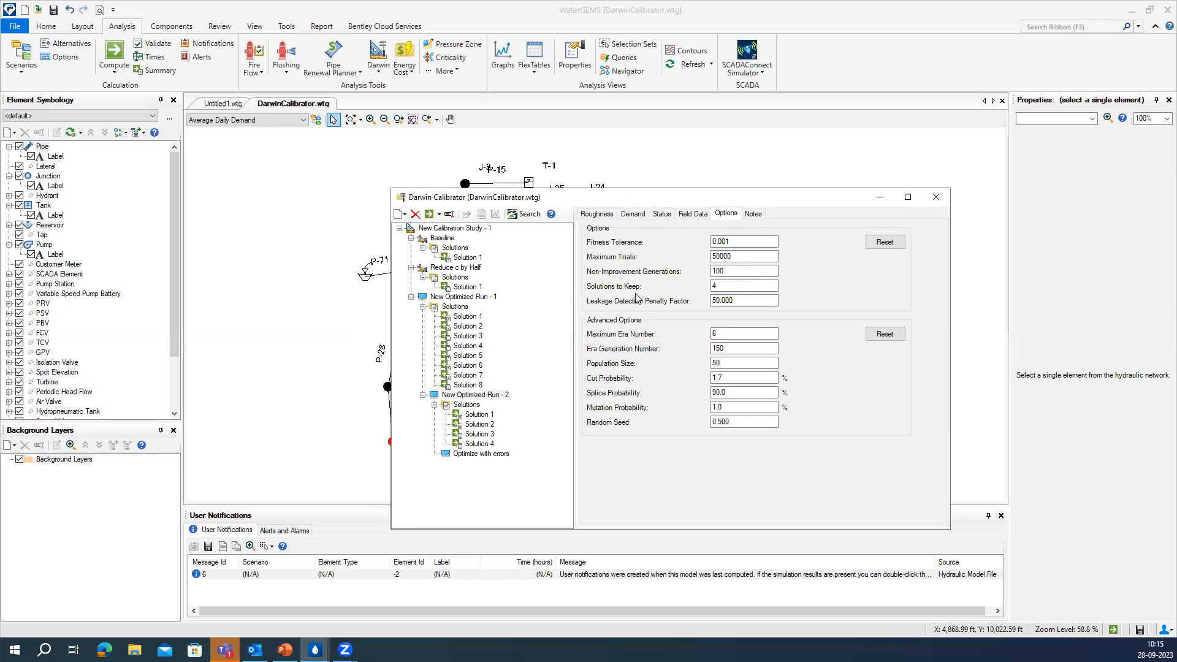
{"action": "left_click", "coordinate": [725, 286]}
{"action": "left_click", "coordinate": [479, 414]}
{"action": "left_click", "coordinate": [472, 395]}
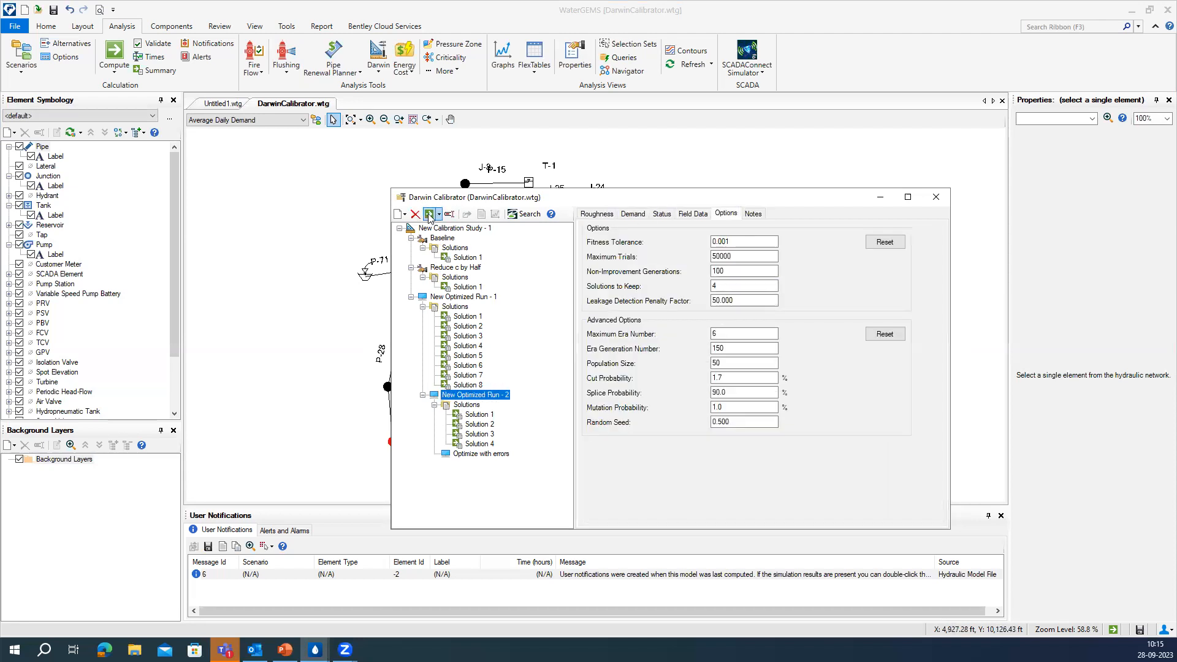
Compare original and adjusted demands in Solution 1 of New Optimized Run - 2 and close the calibrator
{"action": "left_click", "coordinate": [489, 416]}
{"action": "left_click_drag", "start_coordinate": [755, 519], "coordinate": [839, 507]}
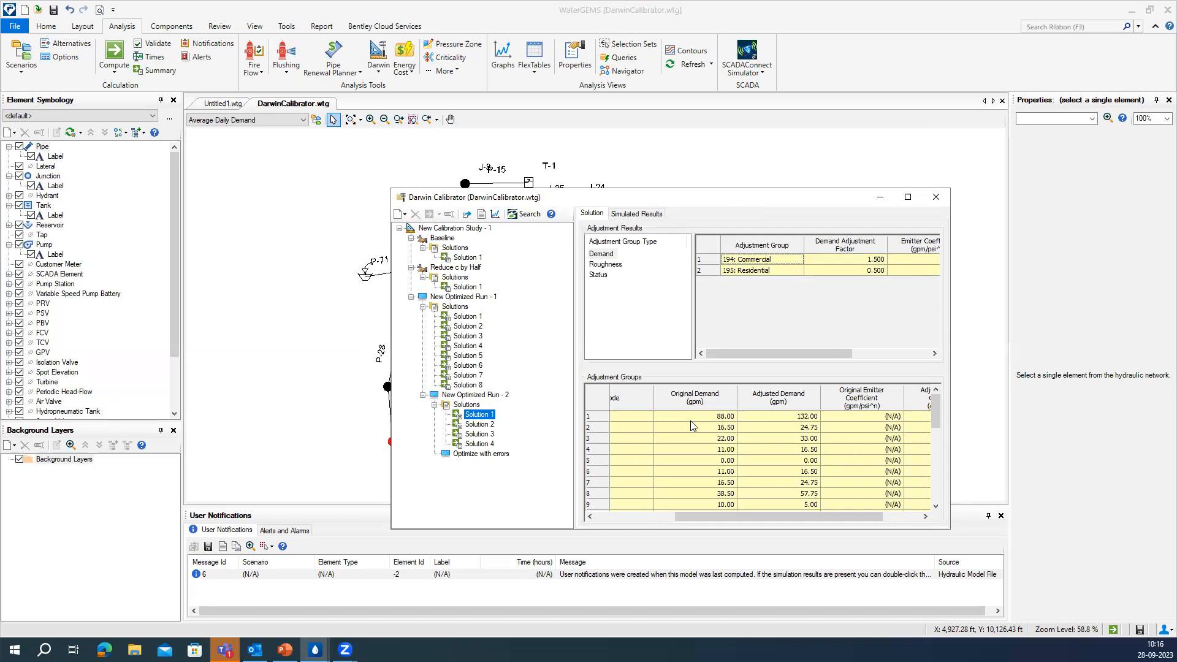
{"action": "left_click", "coordinate": [937, 196]}
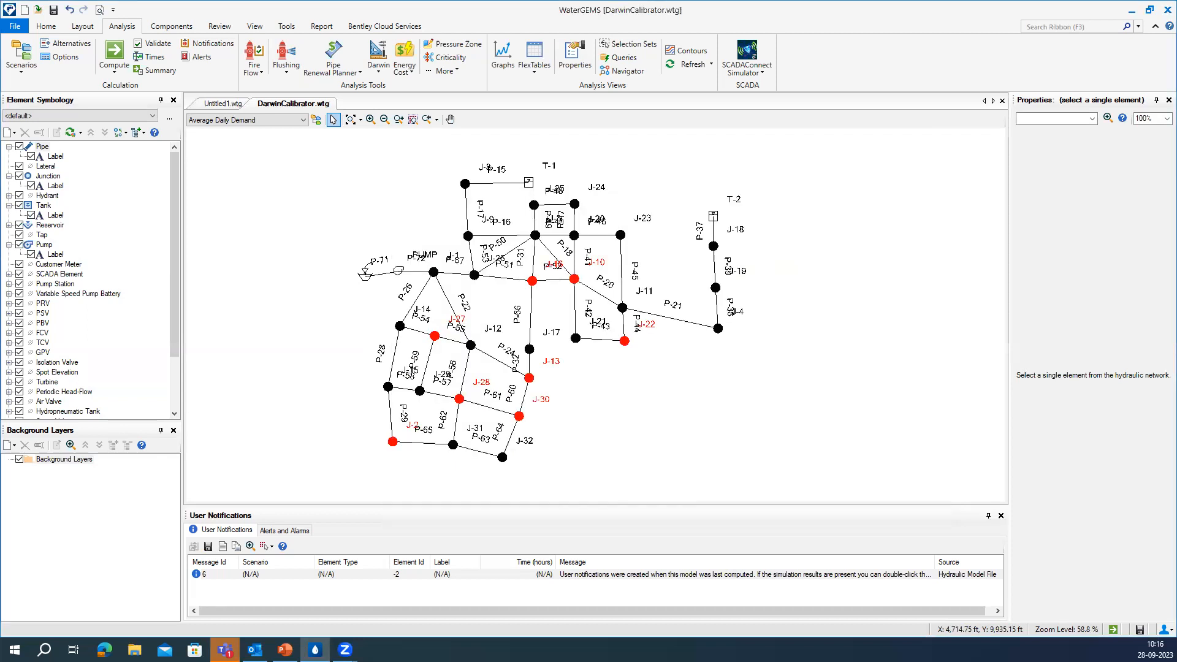